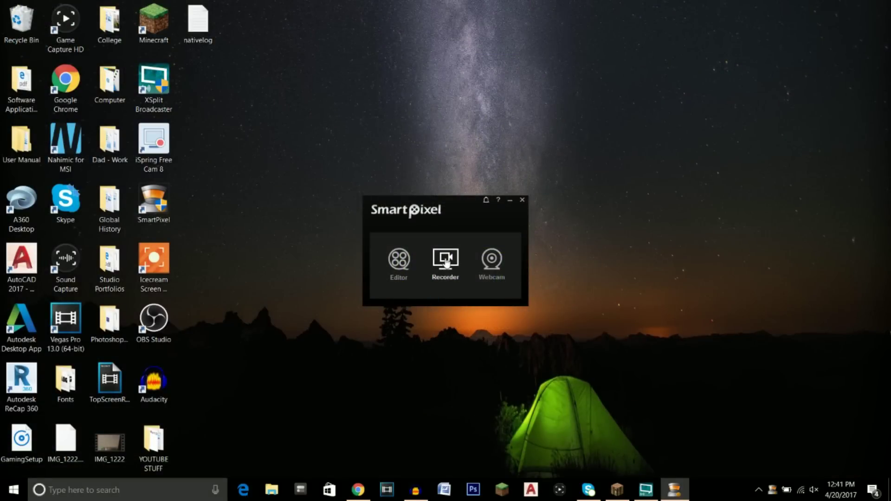
- Record a short screen clip with SmartPixel's Recorder
{"action": "left_click", "coordinate": [446, 262]}
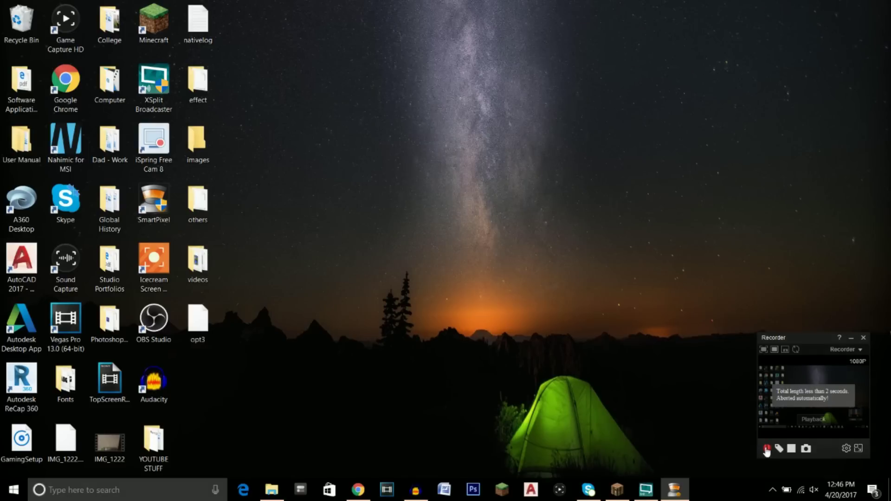
{"action": "left_click", "coordinate": [767, 450]}
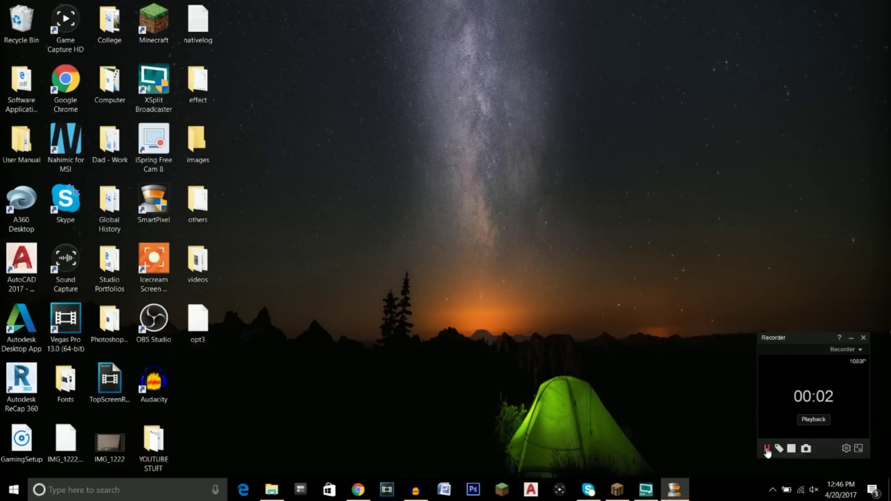
{"action": "left_click", "coordinate": [768, 450]}
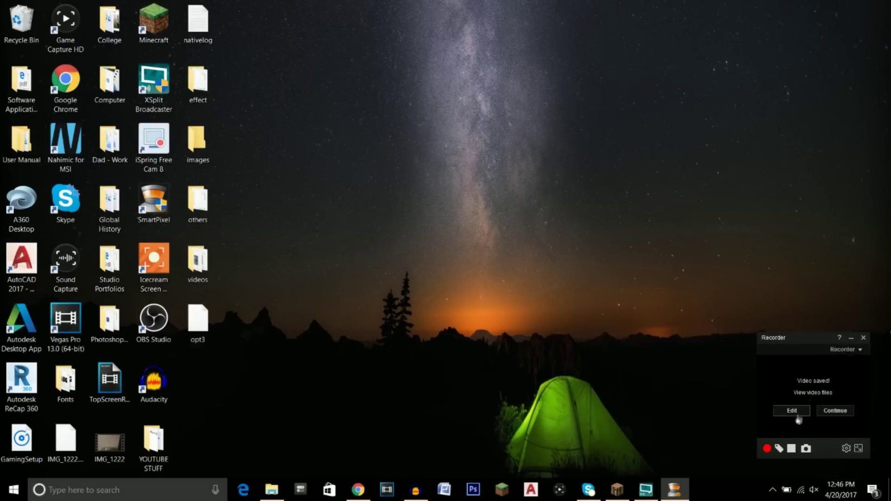
- Load the saved clip into the SmartPixel Editor's preview area and play the preview
{"action": "left_click", "coordinate": [793, 410]}
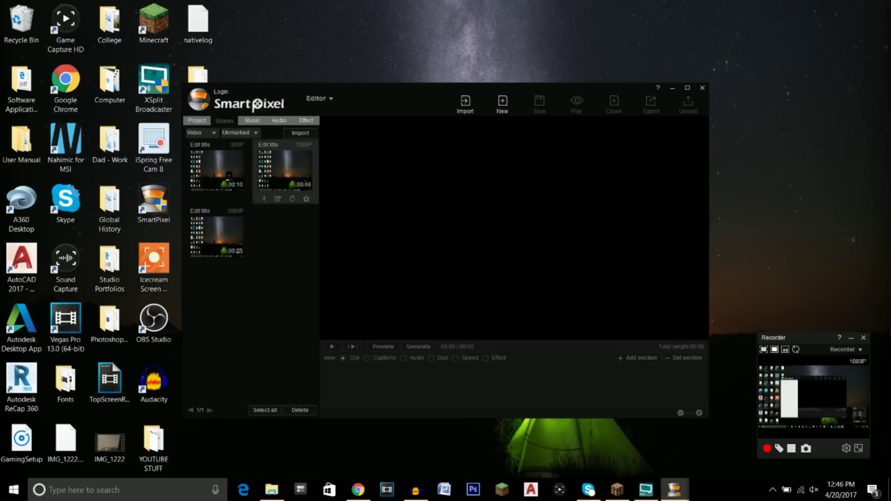
{"action": "left_click_drag", "start_coordinate": [276, 185], "coordinate": [408, 184]}
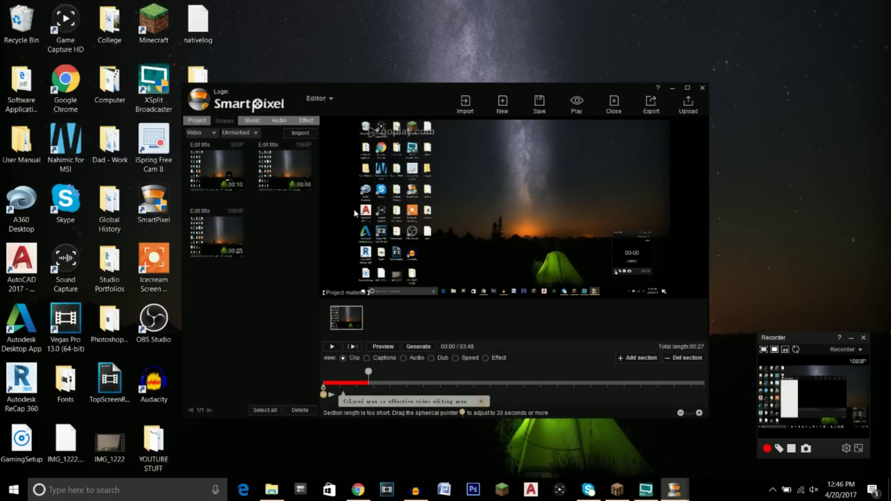
{"action": "left_click", "coordinate": [375, 348]}
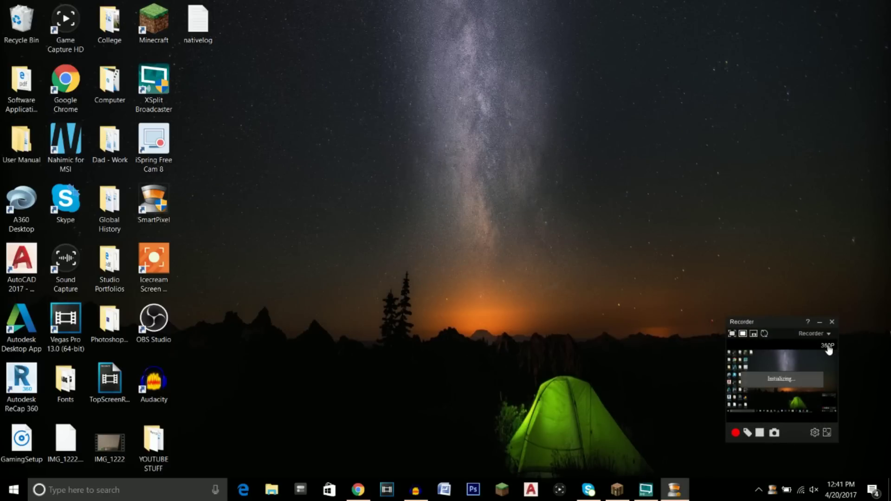
- Set SmartPixel's recording size to HD1080P and its save folder to the Desktop
{"action": "left_click", "coordinate": [828, 346]}
{"action": "left_click", "coordinate": [383, 236]}
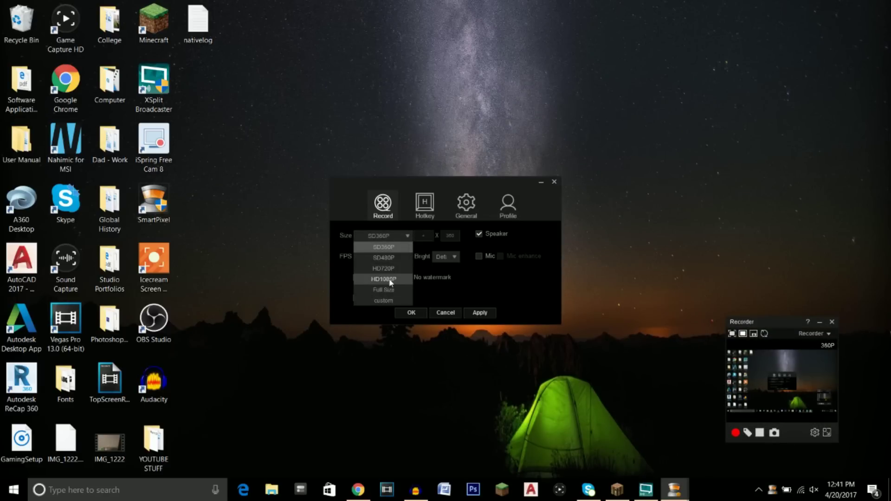
{"action": "left_click", "coordinate": [387, 280]}
{"action": "left_click", "coordinate": [466, 204]}
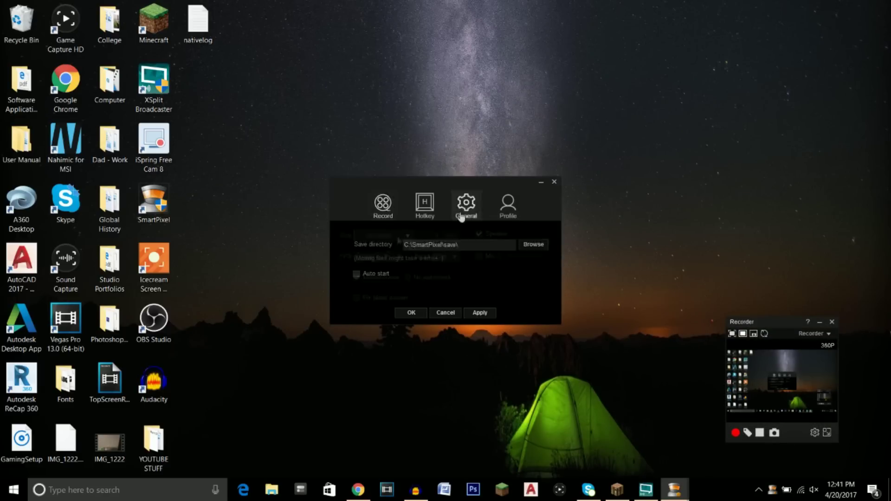
{"action": "left_click", "coordinate": [539, 251]}
{"action": "left_click_drag", "start_coordinate": [514, 225], "coordinate": [520, 207]}
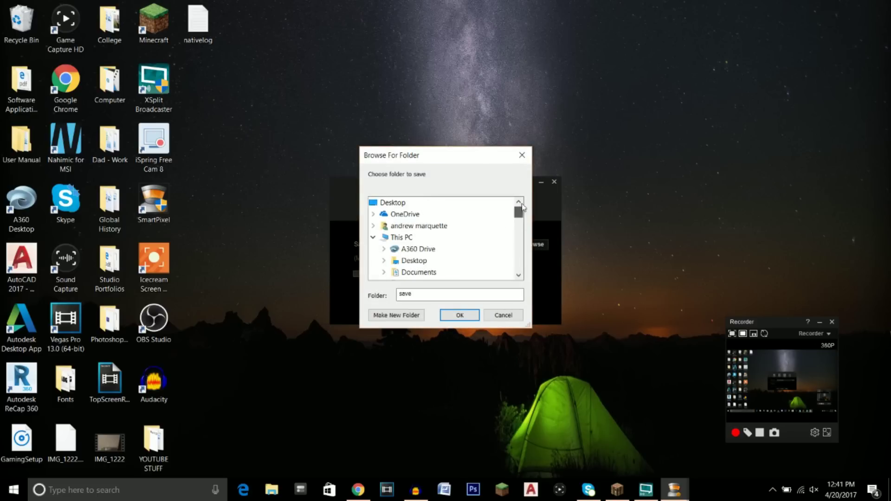
{"action": "left_click", "coordinate": [413, 261]}
{"action": "left_click", "coordinate": [459, 315]}
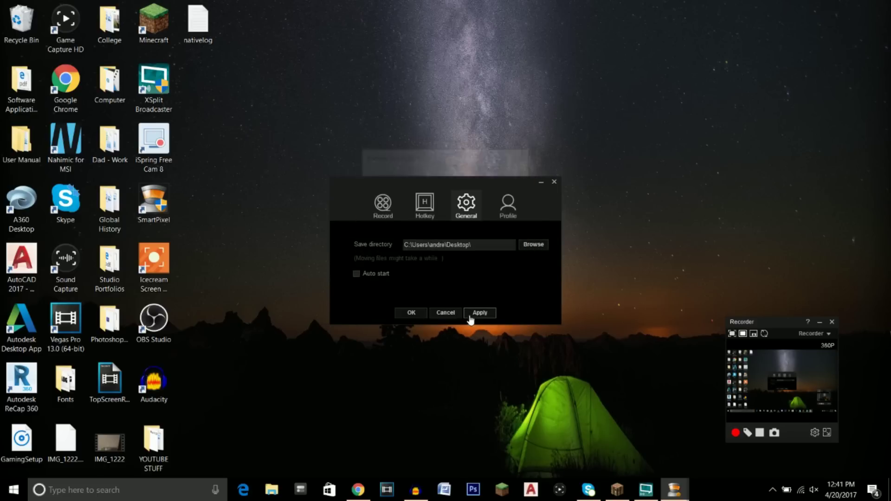
{"action": "left_click", "coordinate": [411, 313]}
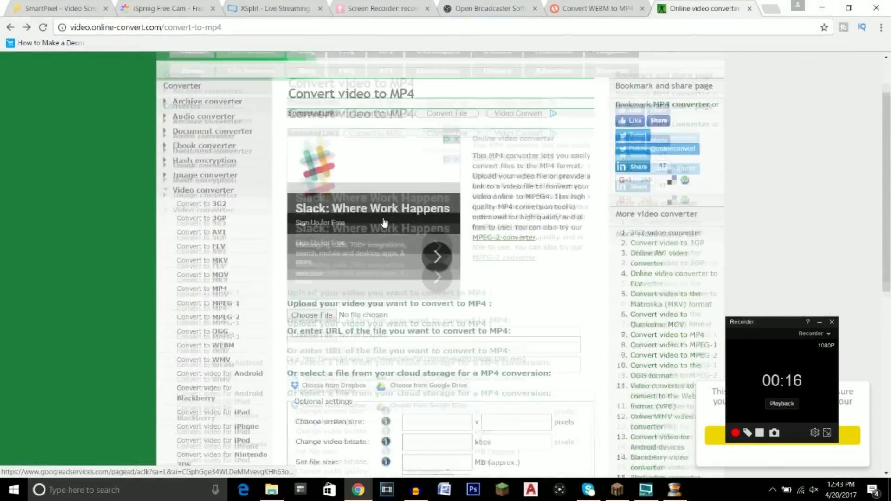
- Upload 2.flv from the videos folder to Online-Convert's MP4 converter
{"action": "scroll", "coordinate": [384, 223], "scroll_direction": "down", "scroll_amount": 5}
{"action": "left_click", "coordinate": [312, 150]}
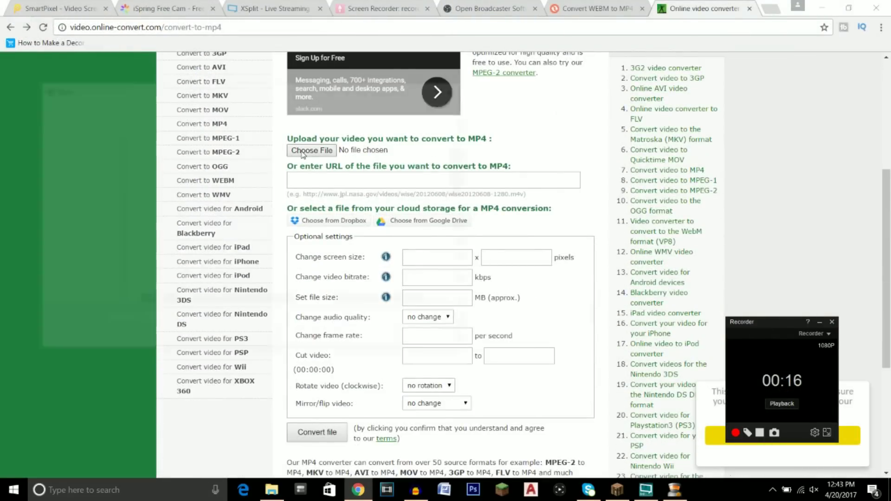
{"action": "double_click", "coordinate": [222, 286]}
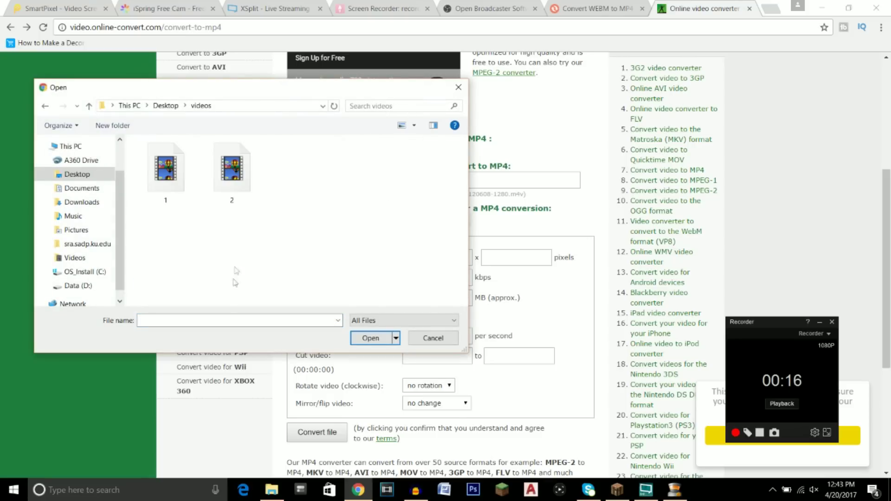
{"action": "left_click", "coordinate": [235, 178]}
{"action": "left_click", "coordinate": [370, 338]}
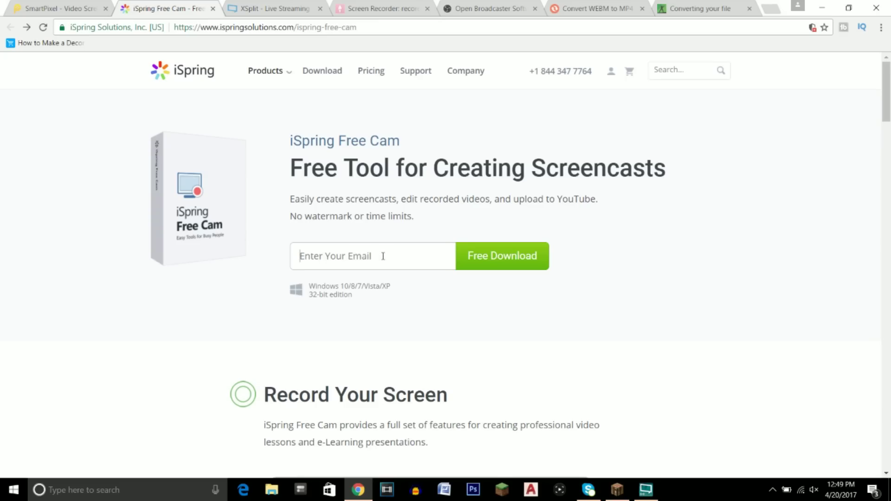
- Type an e-mail address into the Enter Your Email field on the iSpring Free Cam page
{"action": "left_click", "coordinate": [383, 257]}
{"action": "type", "text": "sdjvosd"}
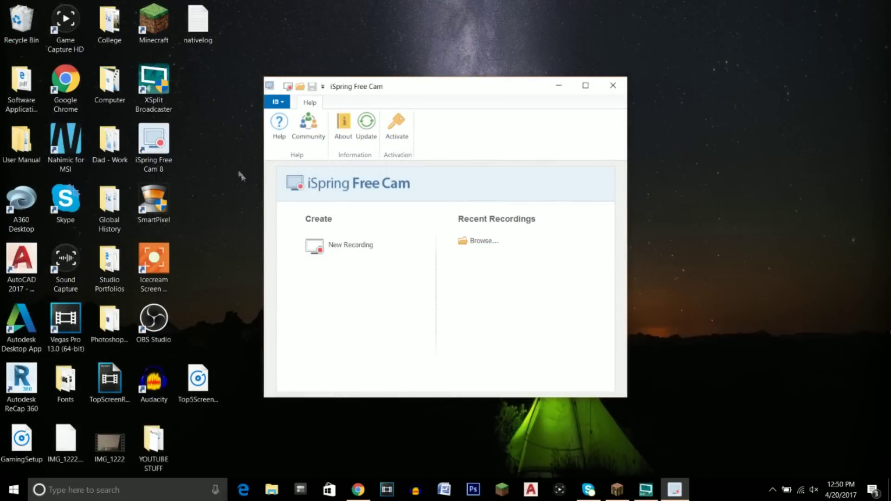
- Start a new recording, move the capture frame top-left, and try the 4:3 and 16:9 720p presets
{"action": "left_click", "coordinate": [342, 247]}
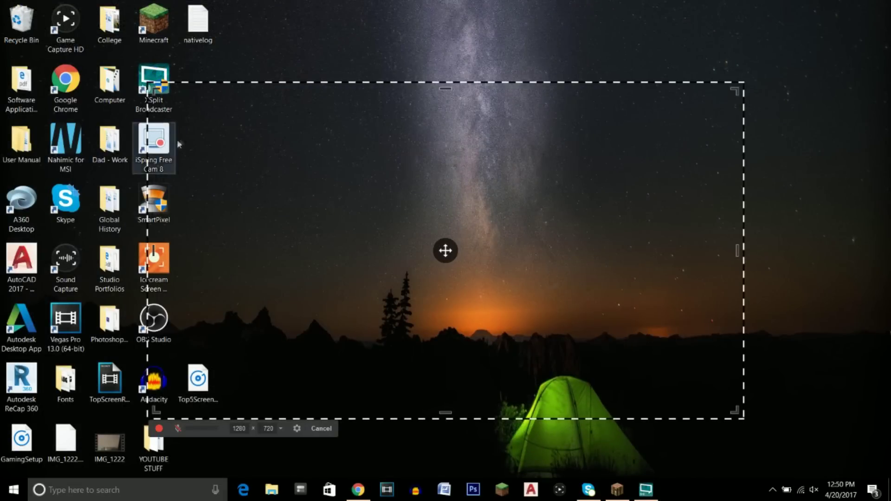
{"action": "left_click_drag", "start_coordinate": [267, 198], "coordinate": [88, 99]}
{"action": "left_click", "coordinate": [133, 331]}
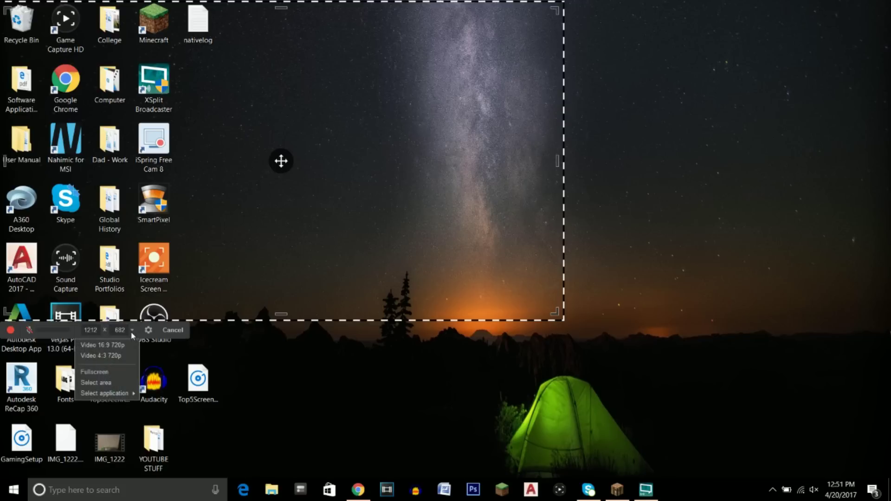
{"action": "left_click", "coordinate": [108, 359]}
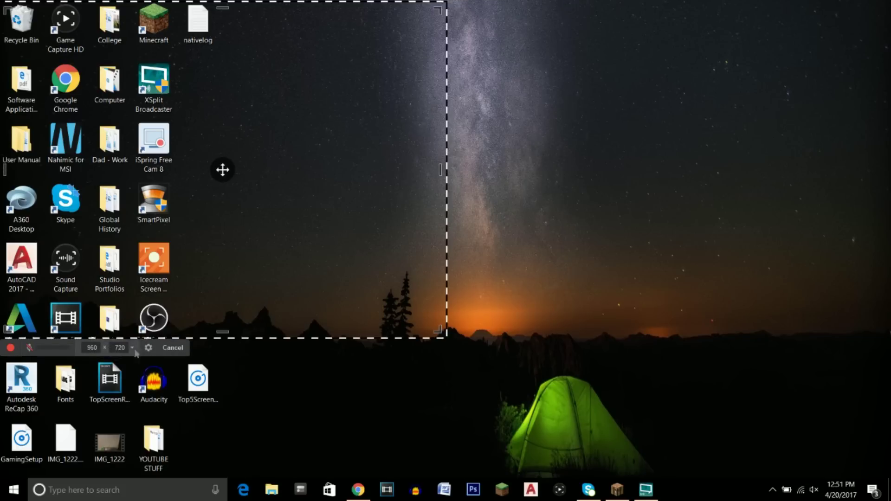
{"action": "left_click", "coordinate": [132, 348]}
{"action": "left_click", "coordinate": [120, 363]}
- Fit the capture area to the Minecraft 1.11.2 window via Select application
{"action": "left_click", "coordinate": [127, 346]}
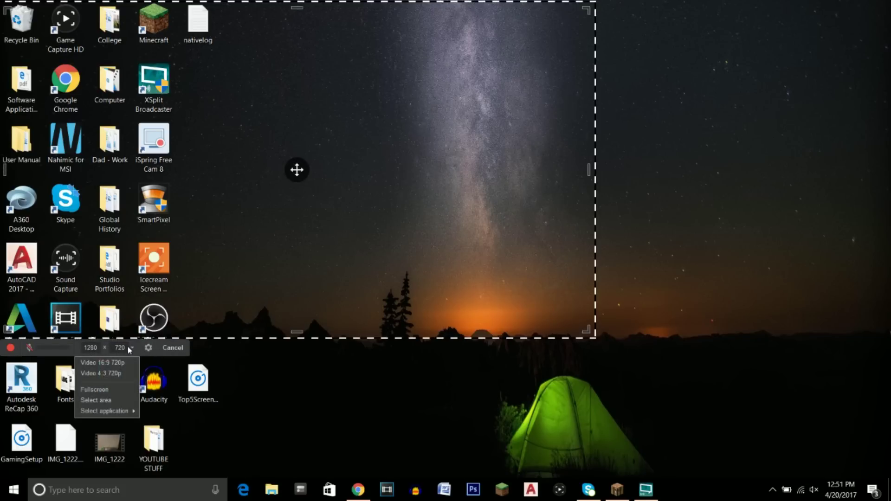
{"action": "mouse_move", "coordinate": [106, 413]}
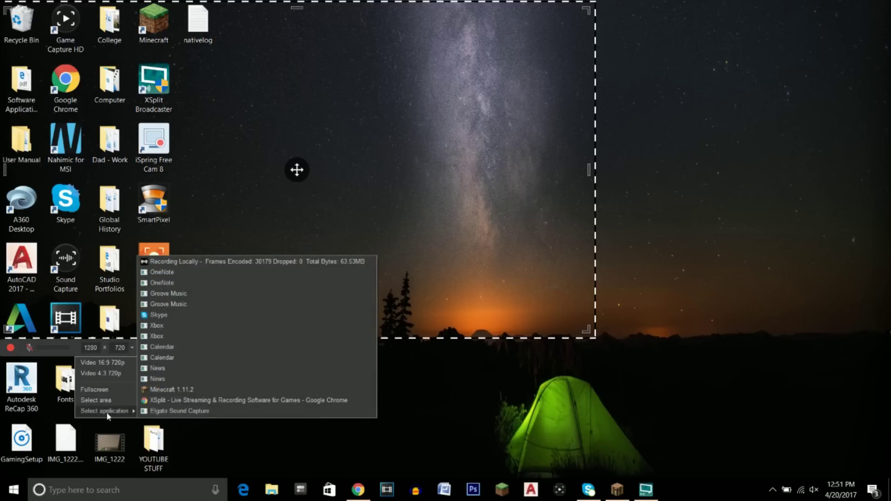
{"action": "left_click", "coordinate": [160, 390]}
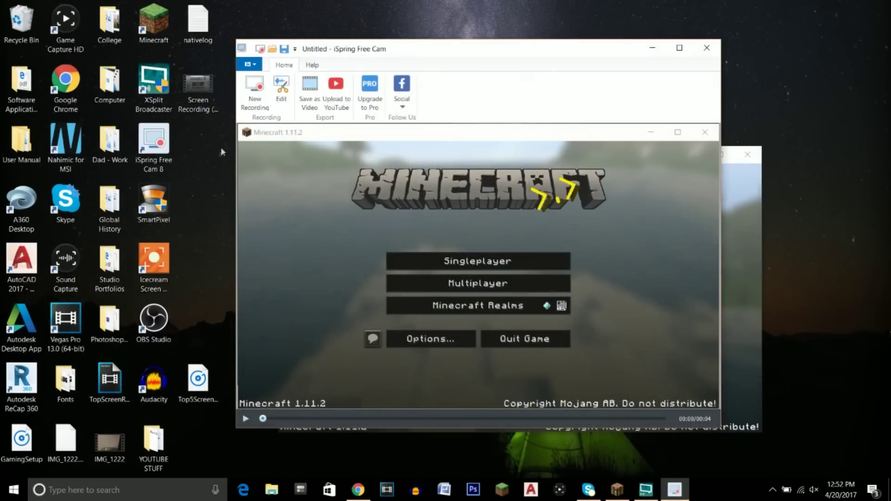
- Open the recorded Minecraft clip in Free Cam's Video Editor, then bring up XSplit Broadcaster
{"action": "left_click", "coordinate": [209, 124]}
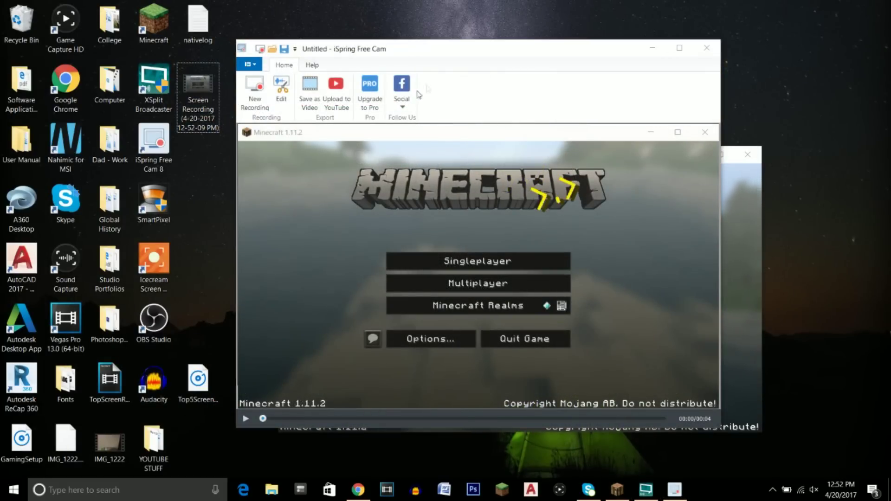
{"action": "left_click", "coordinate": [529, 64]}
{"action": "left_click_drag", "start_coordinate": [529, 64], "coordinate": [487, 68]}
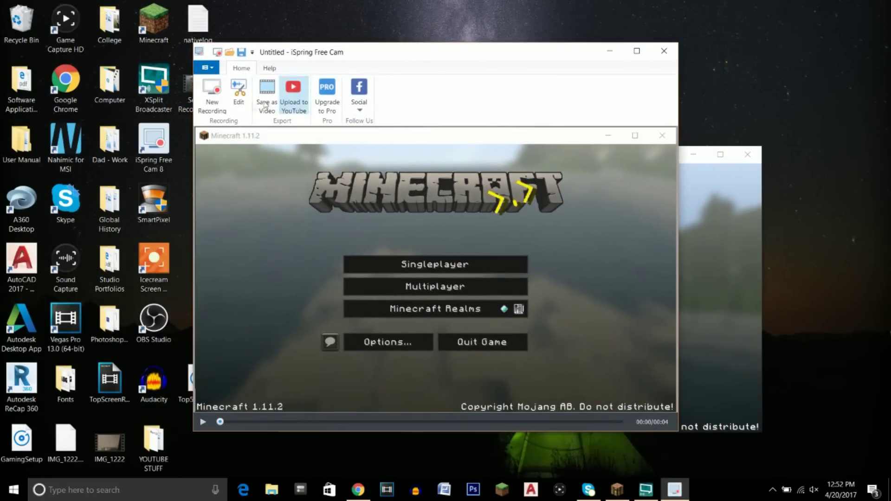
{"action": "left_click", "coordinate": [238, 93]}
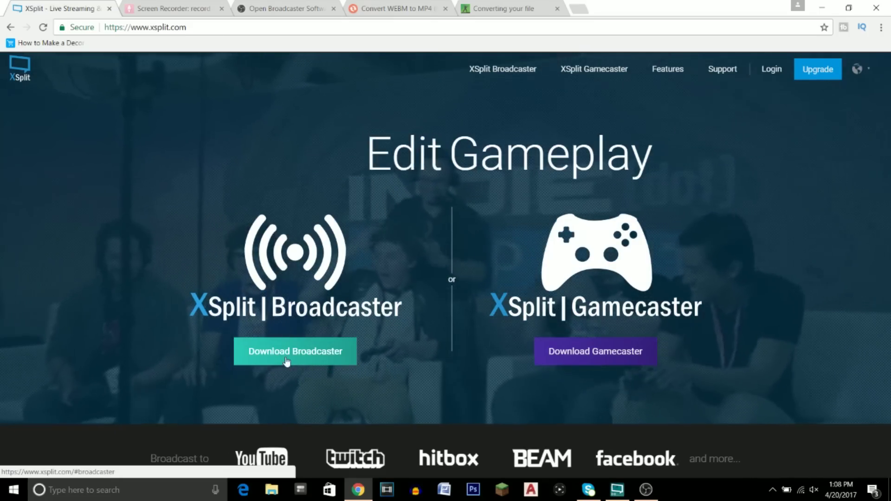
{"action": "left_click", "coordinate": [617, 490]}
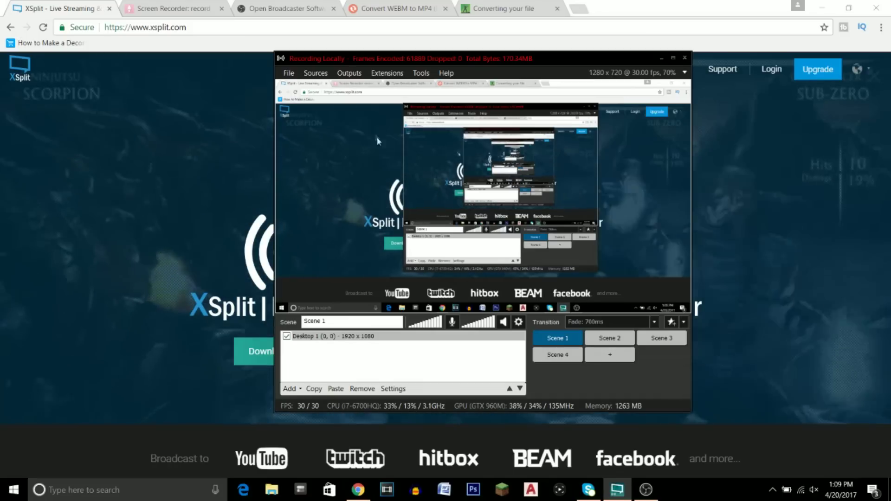
- Browse XSplit's Sources, Tools and Outputs menus, then list Icecream's Capture video modes
{"action": "left_click", "coordinate": [323, 77]}
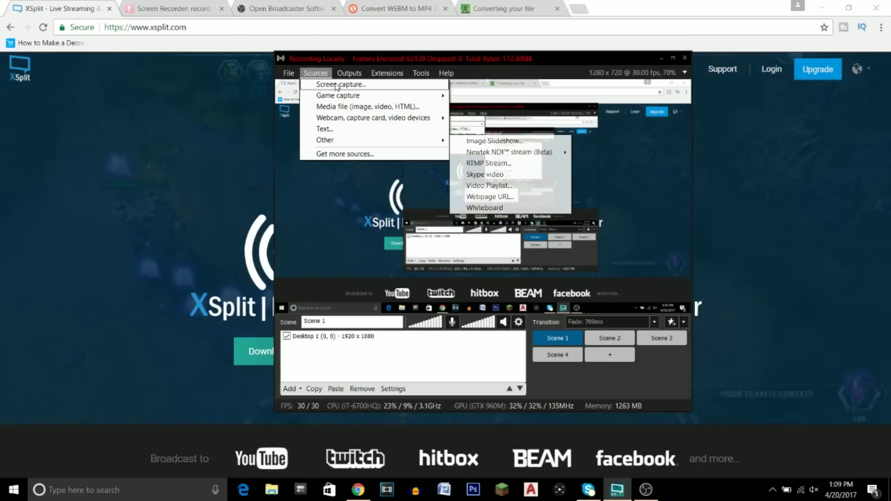
{"action": "mouse_move", "coordinate": [422, 73]}
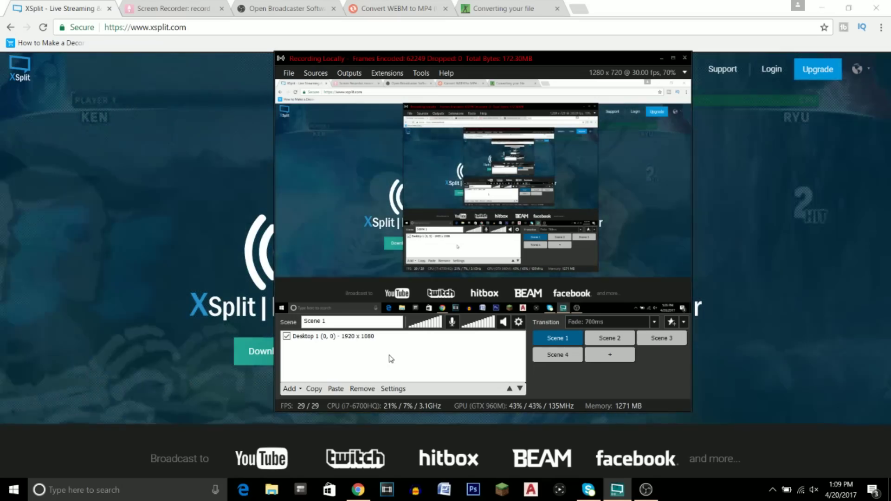
{"action": "left_click", "coordinate": [349, 73]}
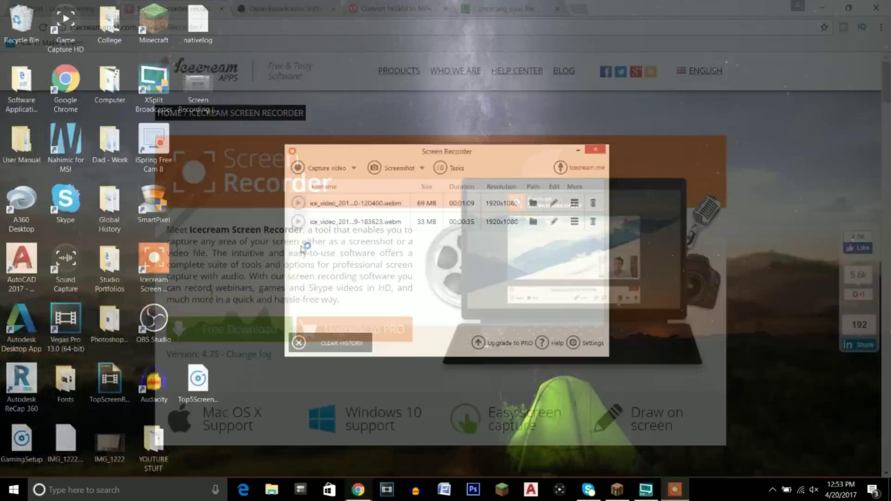
{"action": "left_click", "coordinate": [329, 170]}
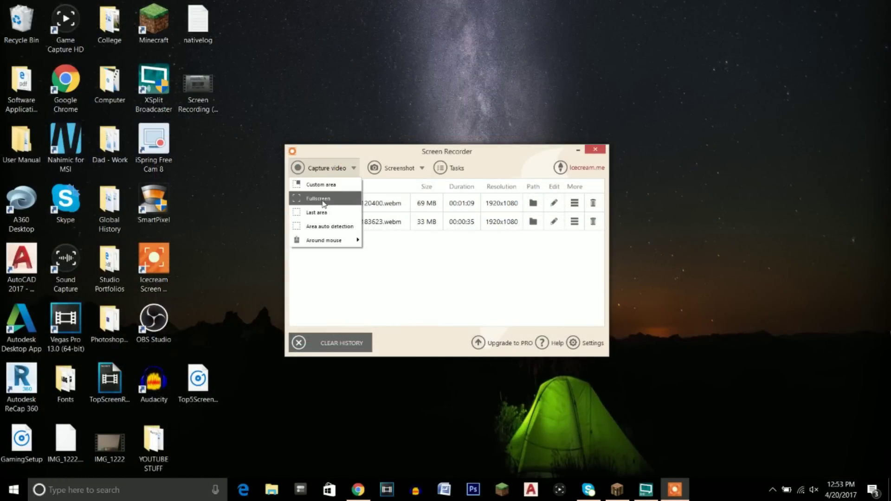
- Record a short full-screen 1080p clip in Icecream Screen Recorder
{"action": "left_click", "coordinate": [319, 199]}
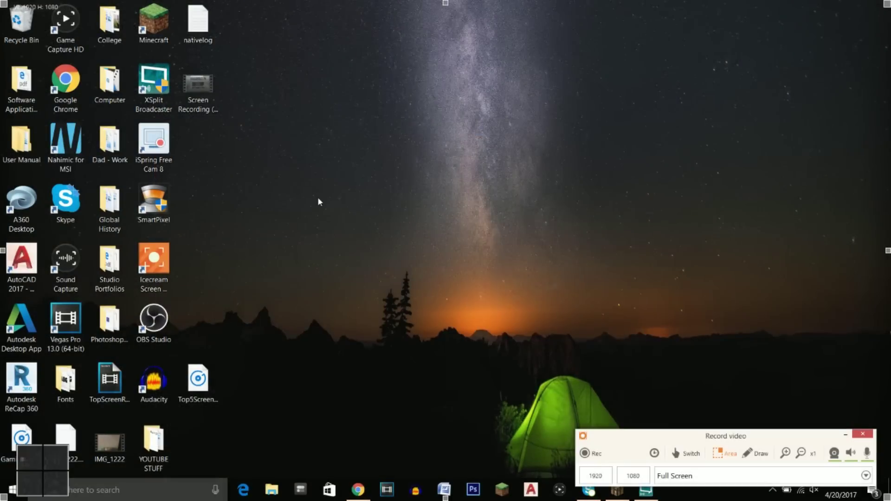
{"action": "left_click", "coordinate": [687, 476]}
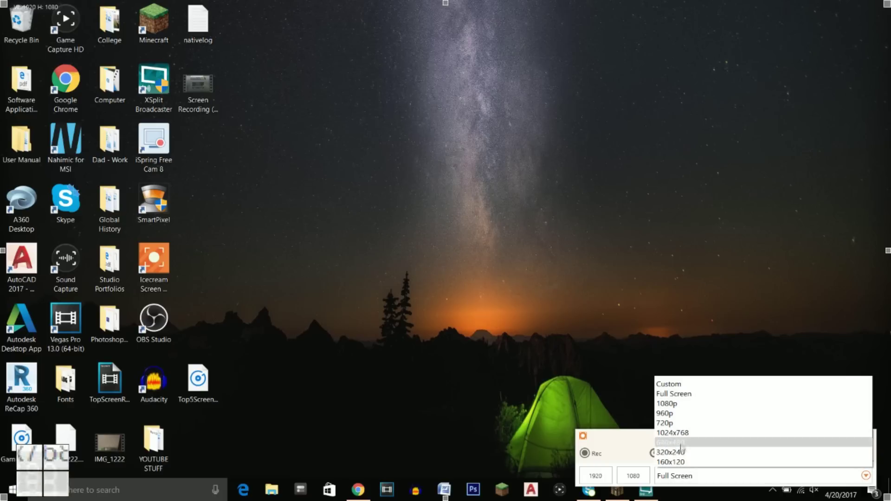
{"action": "left_click", "coordinate": [669, 407]}
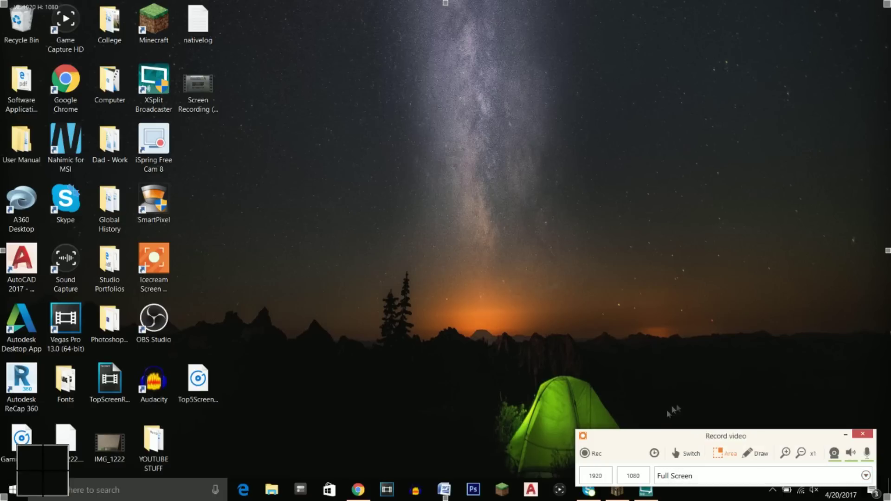
{"action": "left_click", "coordinate": [586, 455]}
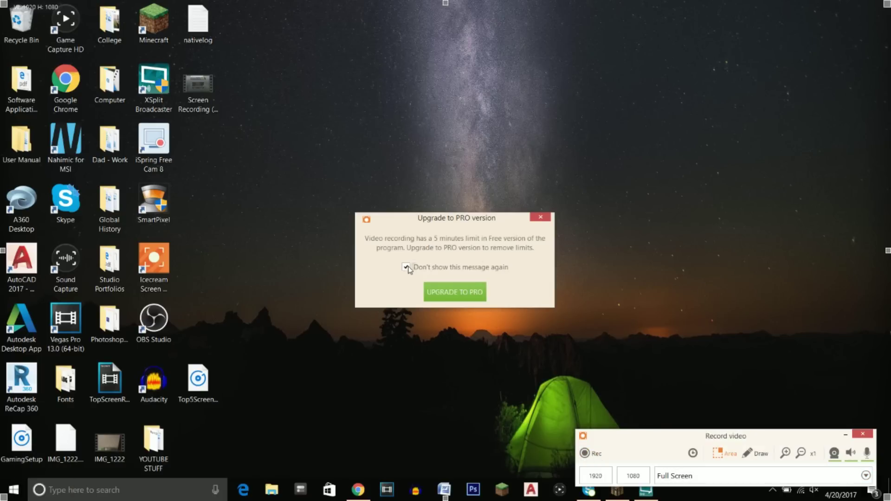
{"action": "left_click", "coordinate": [541, 218]}
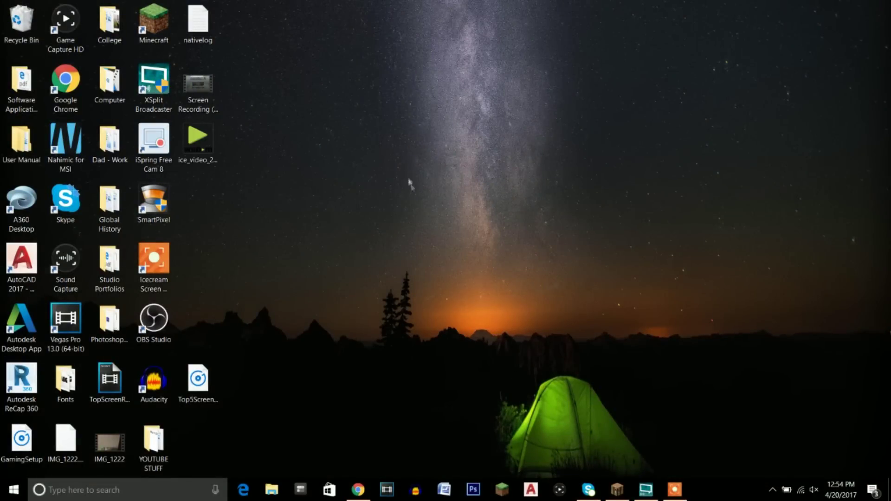
{"action": "left_click", "coordinate": [676, 487]}
{"action": "left_click", "coordinate": [630, 481]}
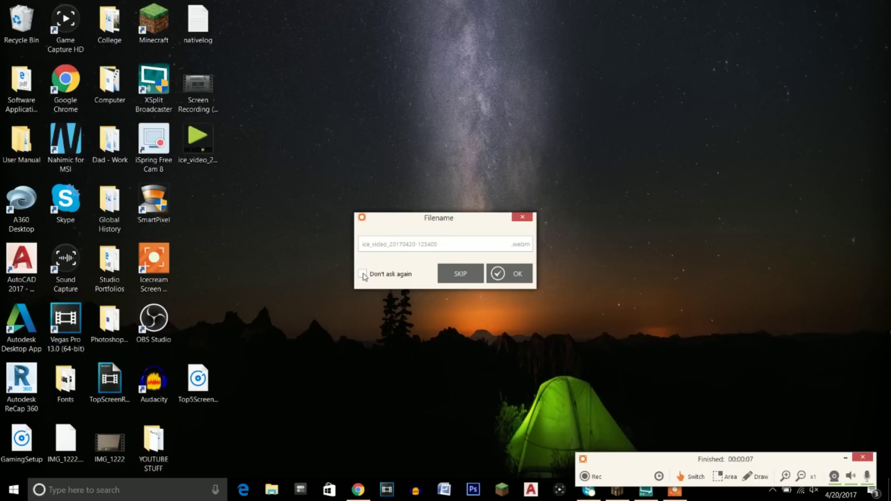
- Save the clip to the Desktop as rgperijg.webm and play it back
{"action": "left_click", "coordinate": [363, 244]}
{"action": "type", "text": "rgperijg"}
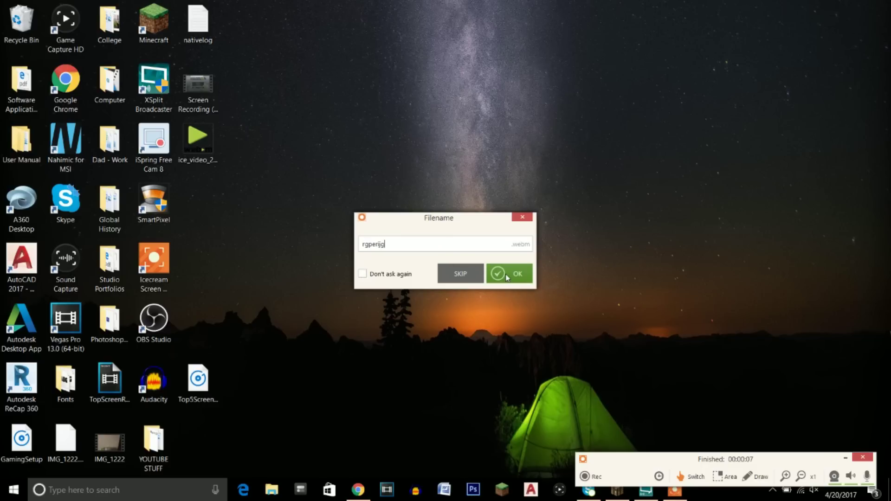
{"action": "key", "text": "Return"}
{"action": "double_click", "coordinate": [198, 139]}
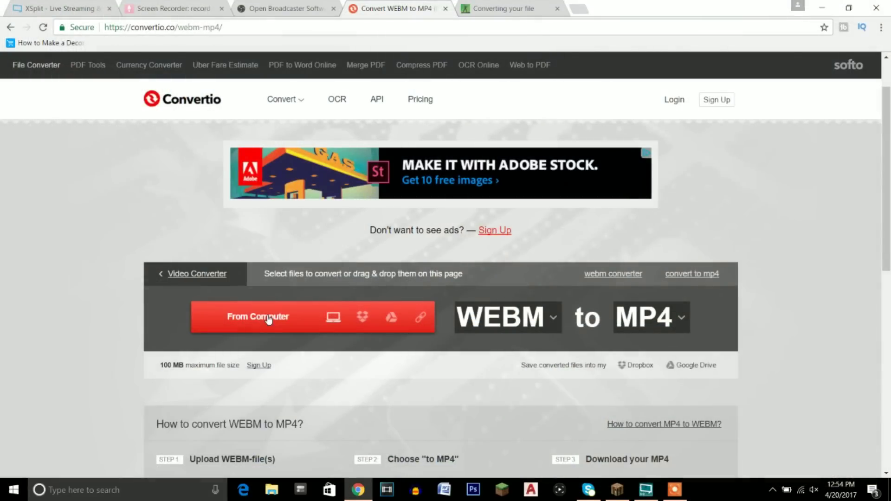
- Upload rgperijg.webm from the Desktop to Convertio for MP4 conversion, then minimize Chrome
{"action": "left_click", "coordinate": [263, 324]}
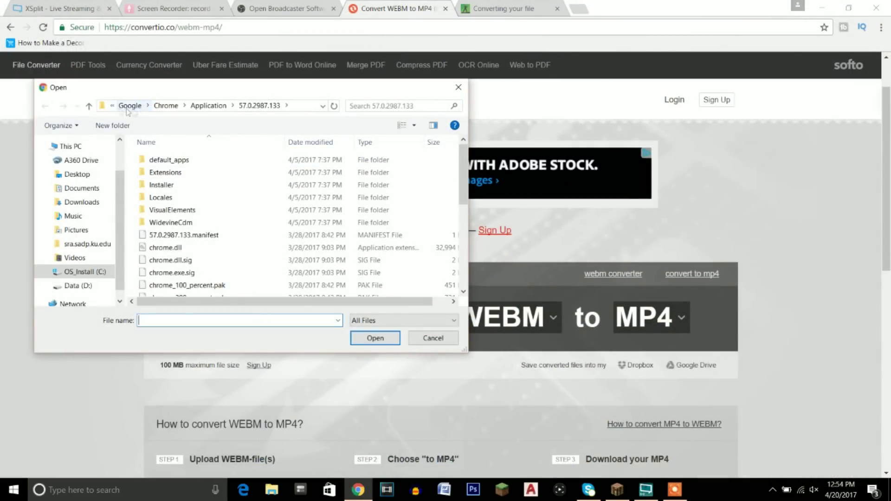
{"action": "left_click", "coordinate": [148, 106]}
{"action": "left_click", "coordinate": [112, 106]}
{"action": "left_click", "coordinate": [112, 106]}
{"action": "left_click", "coordinate": [112, 106]}
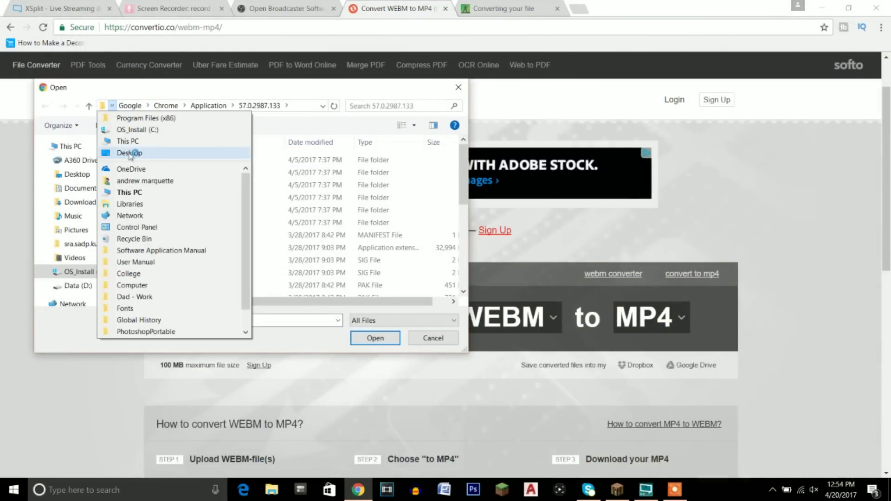
{"action": "left_click", "coordinate": [122, 151]}
{"action": "left_click_drag", "start_coordinate": [462, 163], "coordinate": [460, 283]}
{"action": "left_click", "coordinate": [334, 223]}
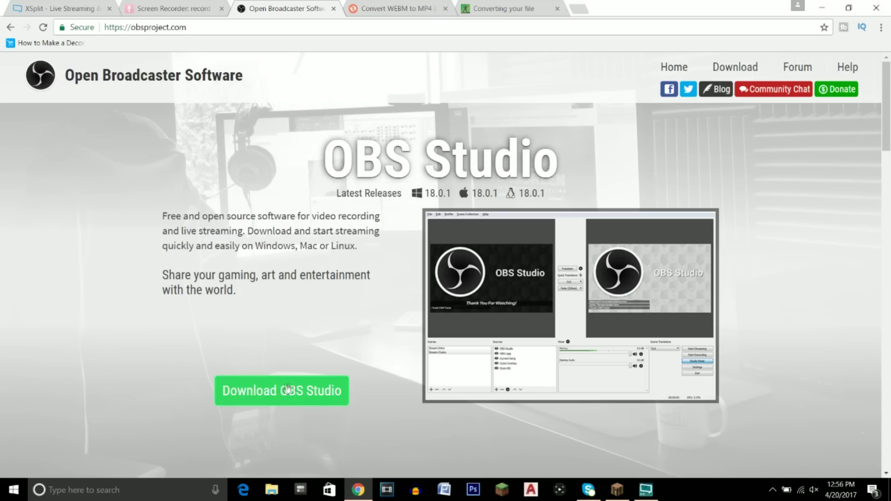
{"action": "left_click", "coordinate": [822, 8]}
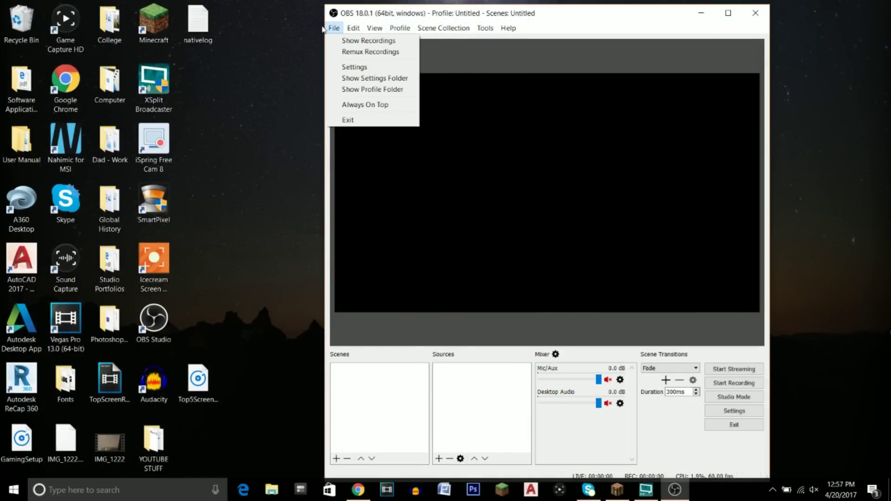
- In OBS Settings, view the General, Stream and Output pages, checking the recording path
{"action": "left_click", "coordinate": [371, 68]}
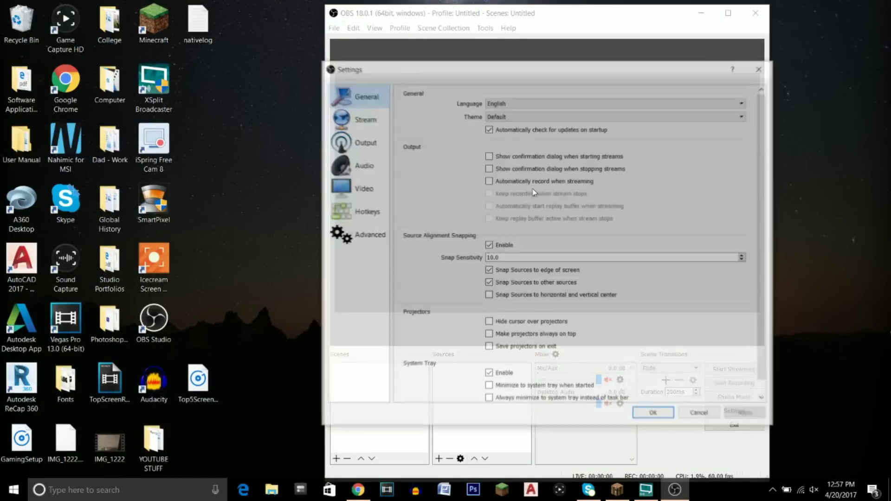
{"action": "left_click", "coordinate": [356, 118]}
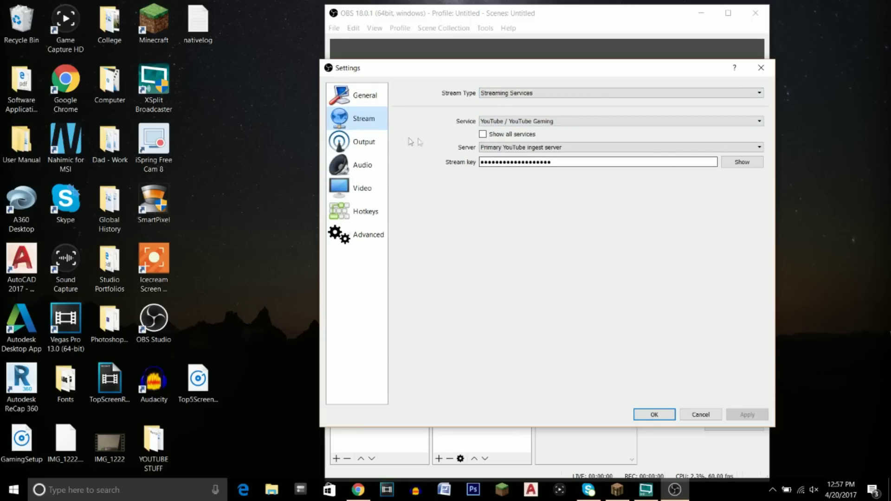
{"action": "left_click", "coordinate": [355, 146]}
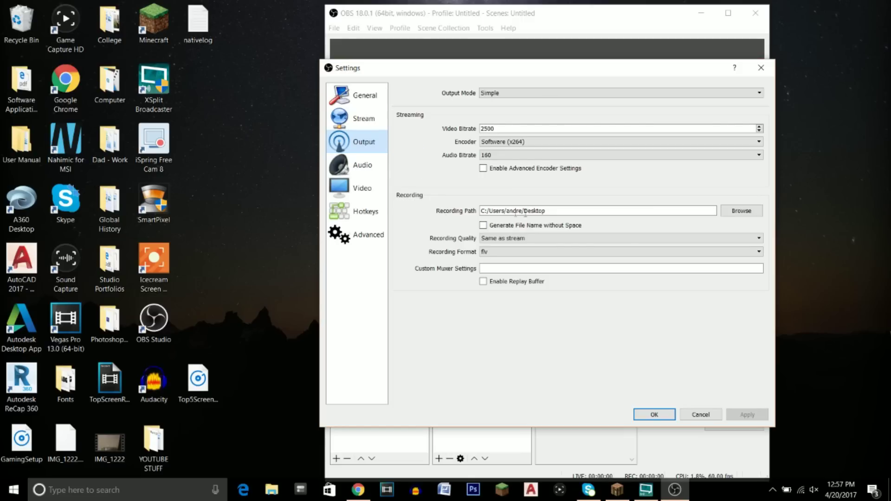
{"action": "left_click", "coordinate": [546, 212]}
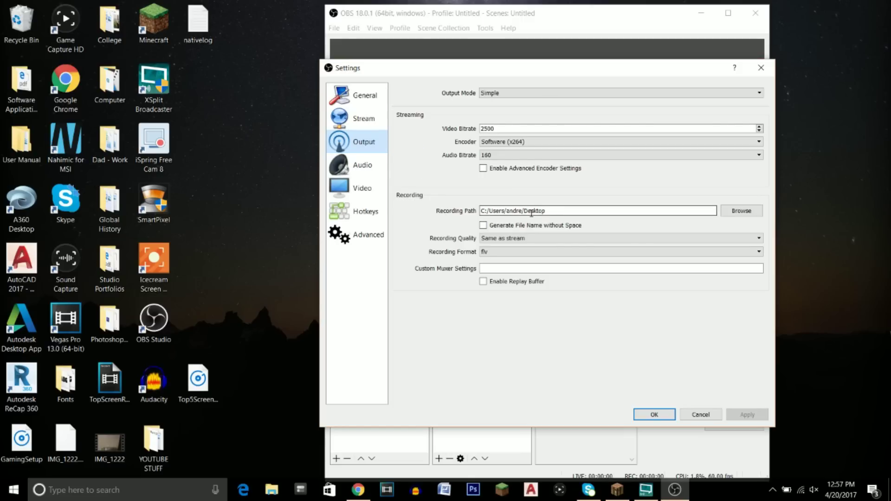
- View the Audio devices, Video and Hotkeys pages, then add a new source to Scene 2
{"action": "left_click", "coordinate": [363, 164]}
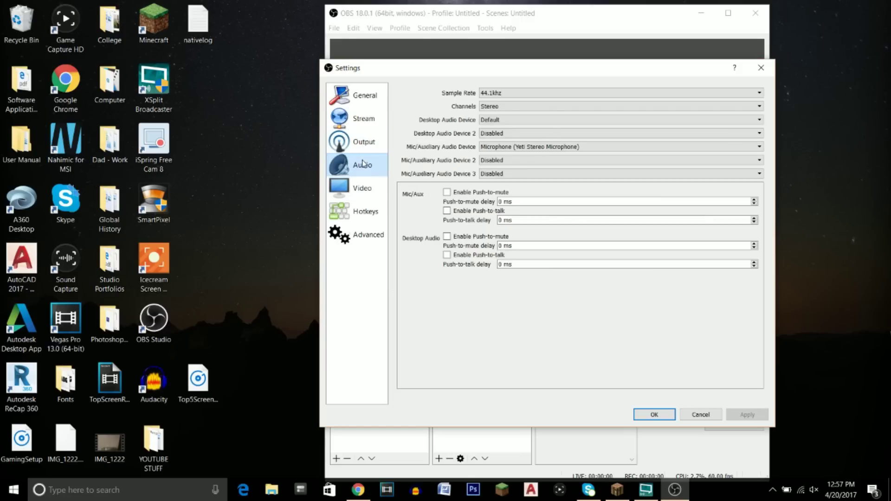
{"action": "left_click", "coordinate": [481, 148]}
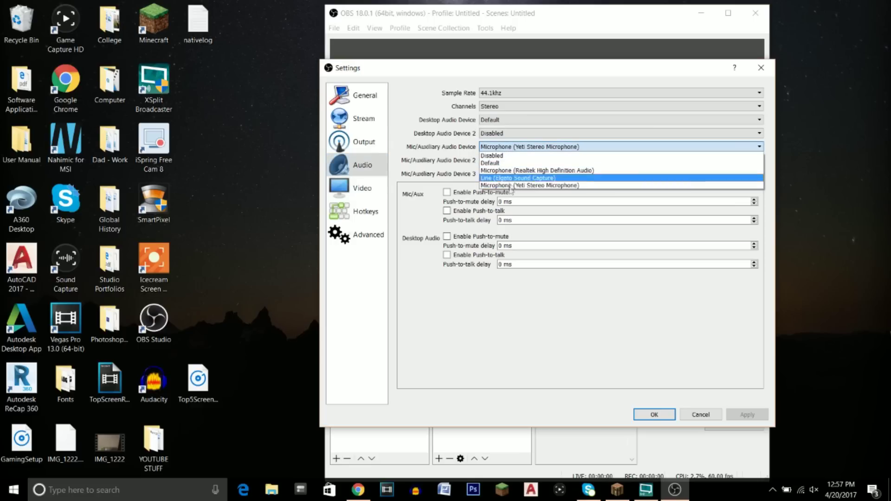
{"action": "left_click", "coordinate": [507, 149]}
{"action": "left_click", "coordinate": [363, 190]}
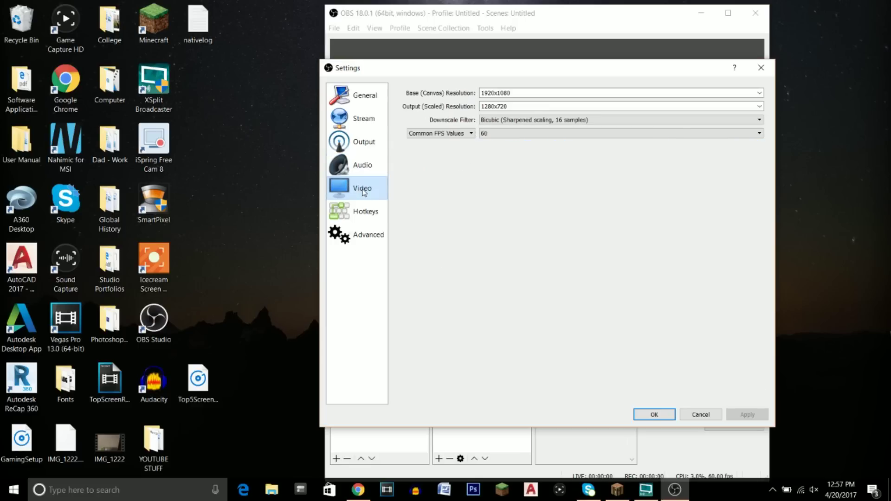
{"action": "left_click", "coordinate": [357, 217]}
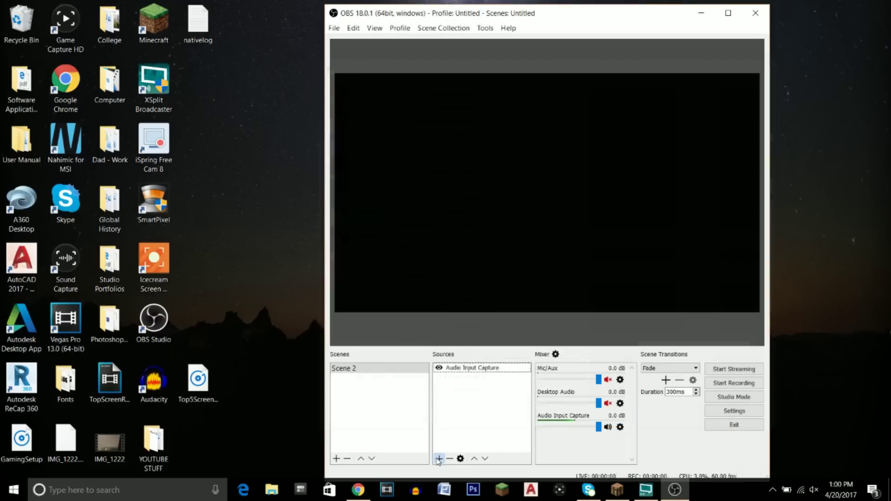
{"action": "left_click", "coordinate": [438, 459]}
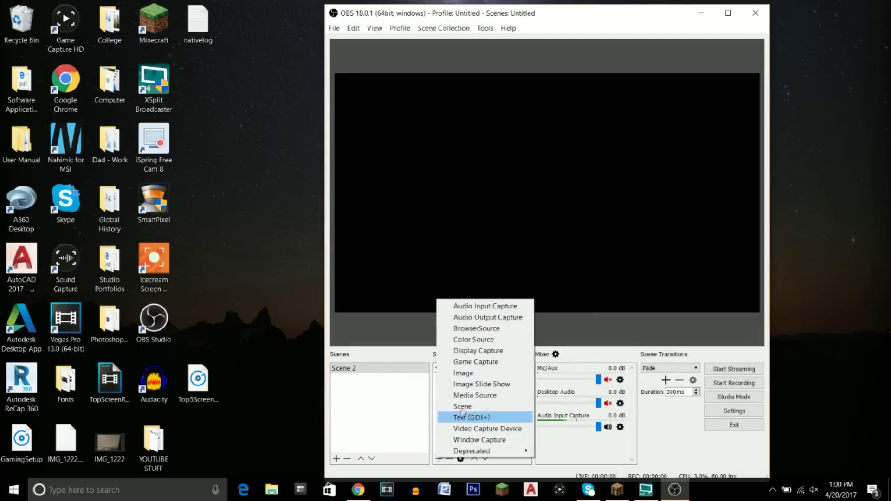
- Add a Display Capture source capturing Display 0 at 1920x1080
{"action": "left_click", "coordinate": [471, 352]}
{"action": "left_click", "coordinate": [553, 313]}
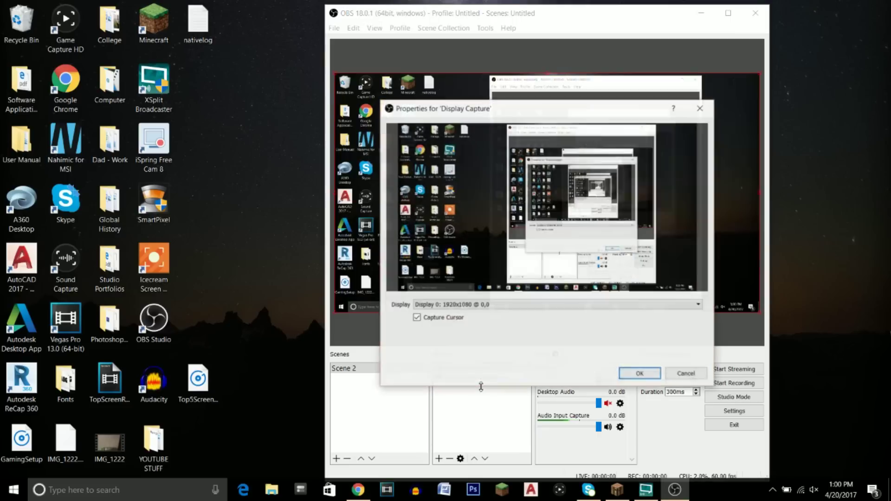
{"action": "left_click", "coordinate": [519, 306]}
{"action": "left_click", "coordinate": [518, 309]}
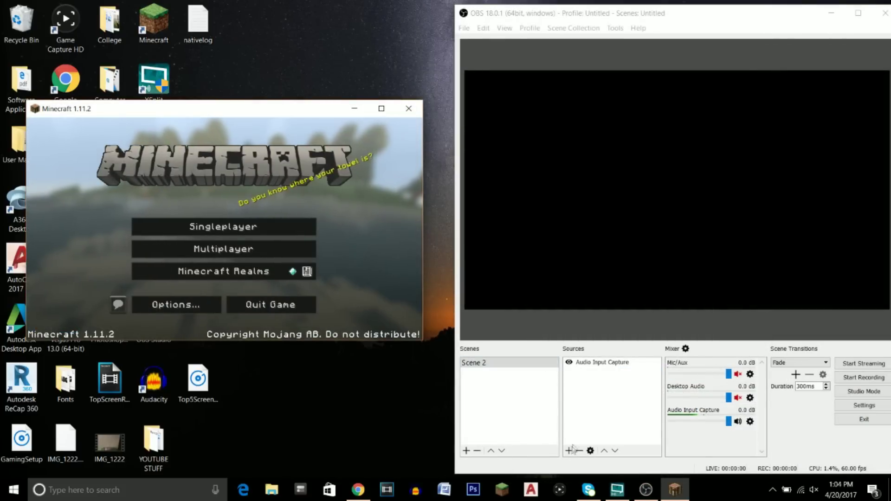
- Add a Window Capture source set to the [javaw.exe]: Minecraft 1.11.2 window
{"action": "left_click", "coordinate": [569, 451]}
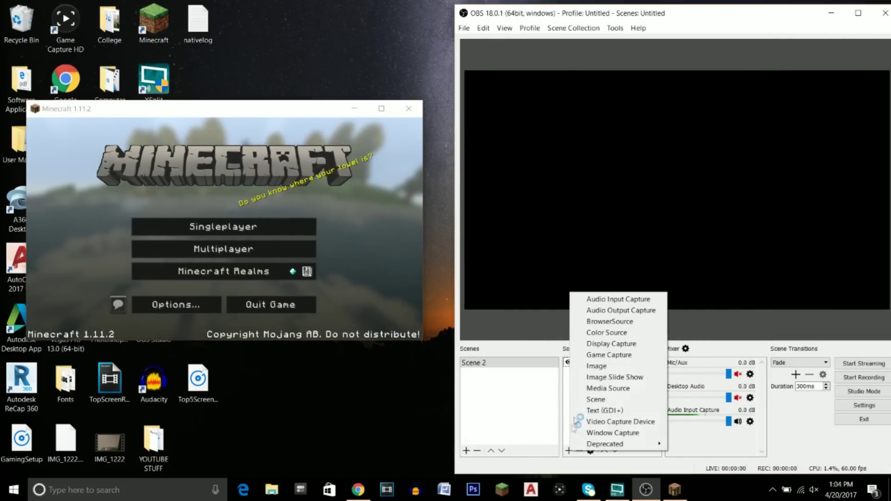
{"action": "left_click", "coordinate": [612, 433]}
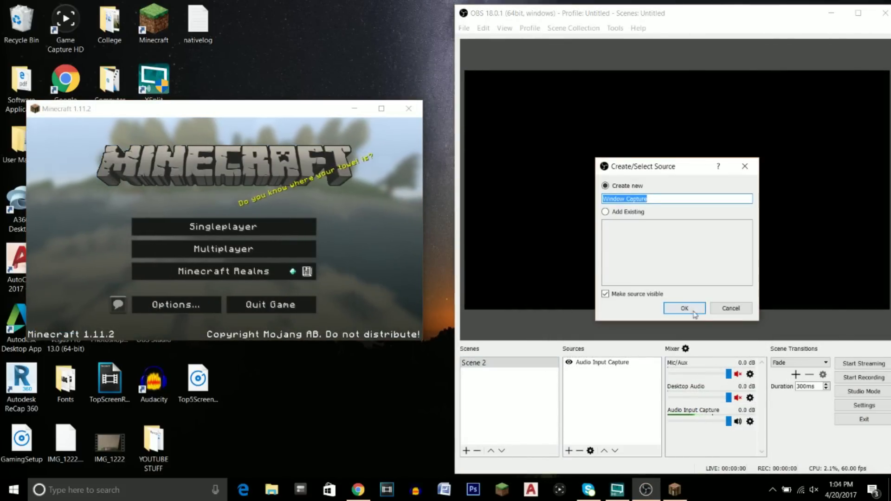
{"action": "left_click", "coordinate": [695, 313]}
{"action": "left_click", "coordinate": [627, 301]}
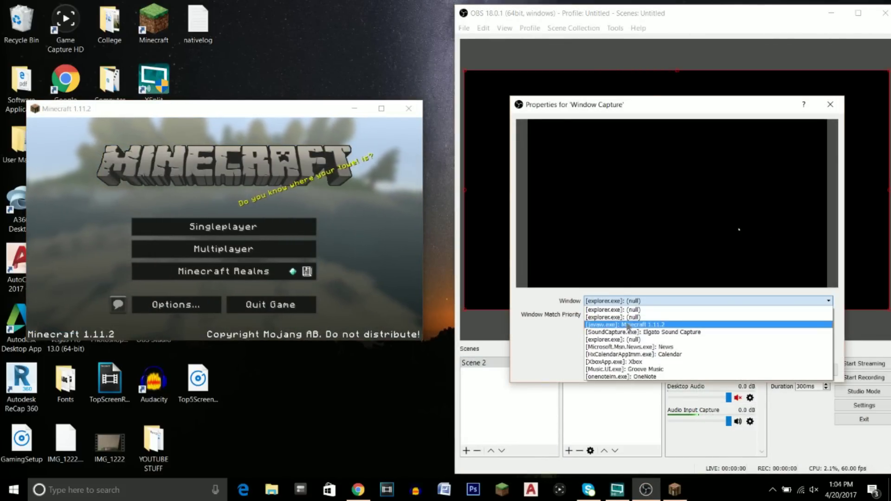
{"action": "left_click", "coordinate": [628, 325]}
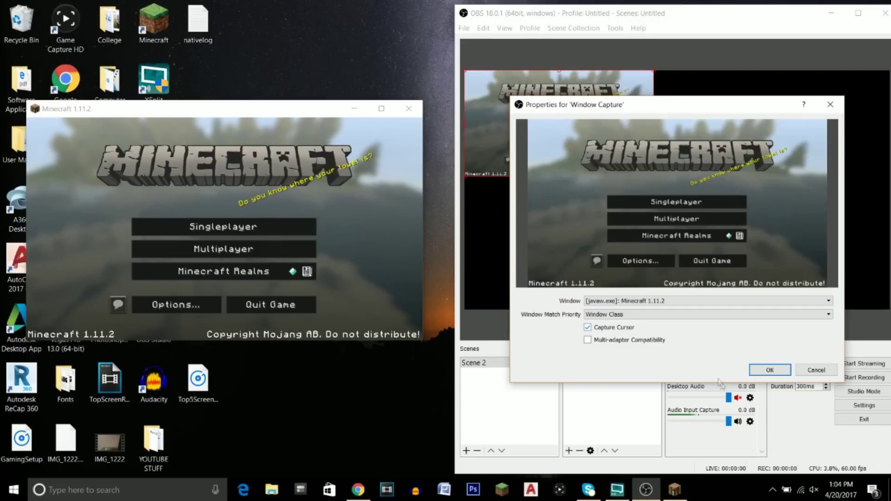
{"action": "left_click", "coordinate": [770, 370]}
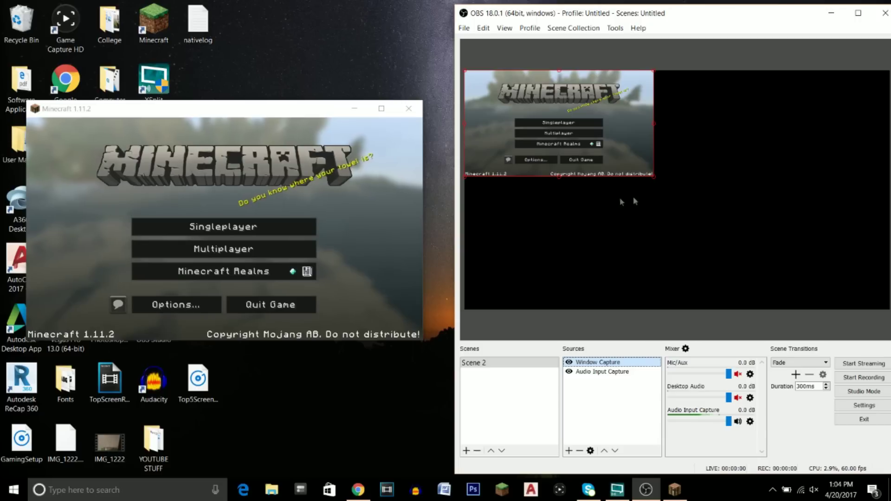
- Enlarge the Minecraft capture and move it toward the canvas centre in the preview
{"action": "left_click_drag", "start_coordinate": [653, 177], "coordinate": [714, 218]}
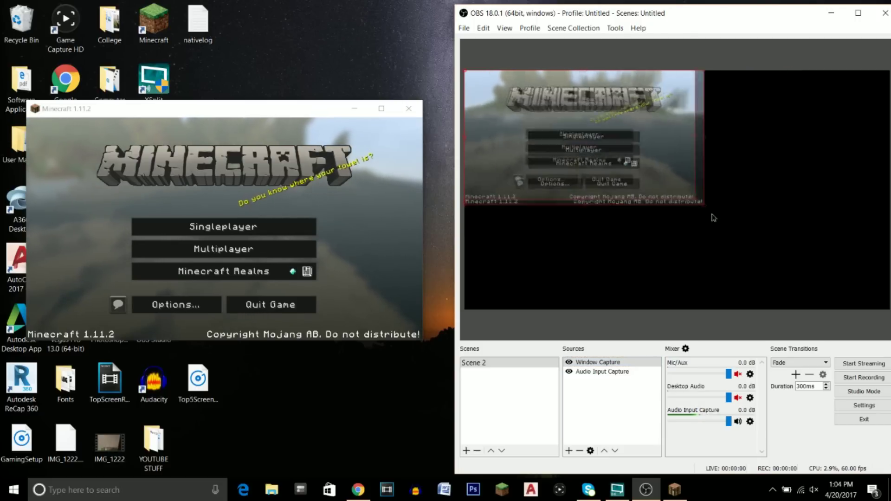
{"action": "left_click_drag", "start_coordinate": [564, 141], "coordinate": [474, 85]}
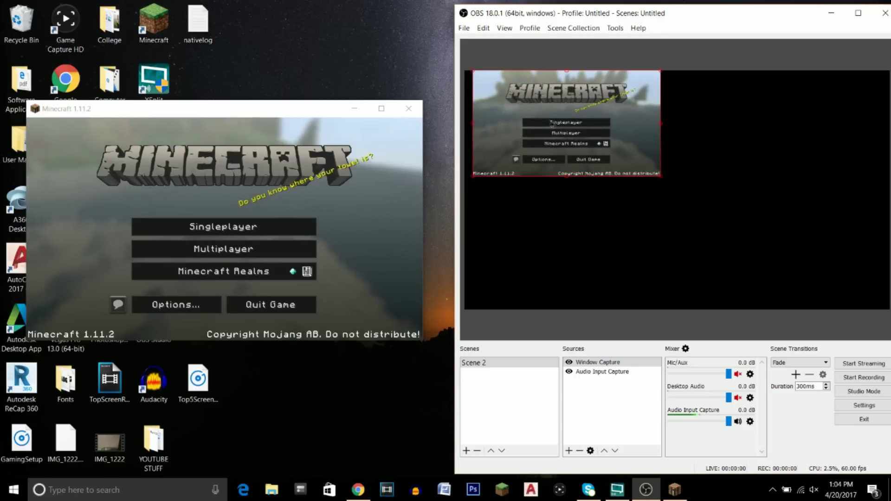
{"action": "left_click", "coordinate": [591, 393]}
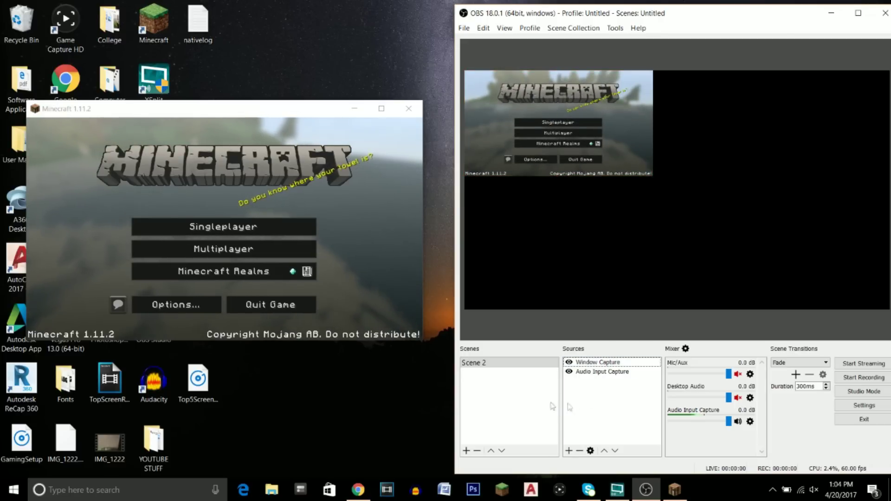
- Bring up the list of source types for Scene 2 from the Sources + menu
{"action": "left_click", "coordinate": [569, 450]}
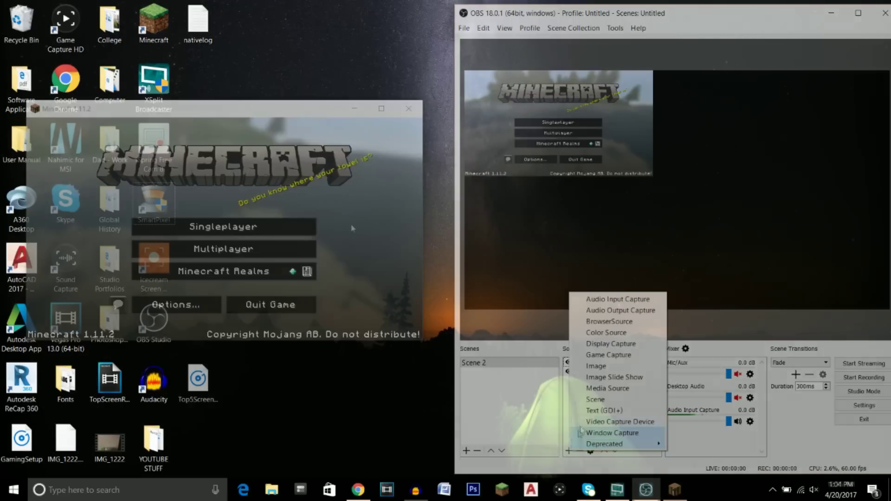